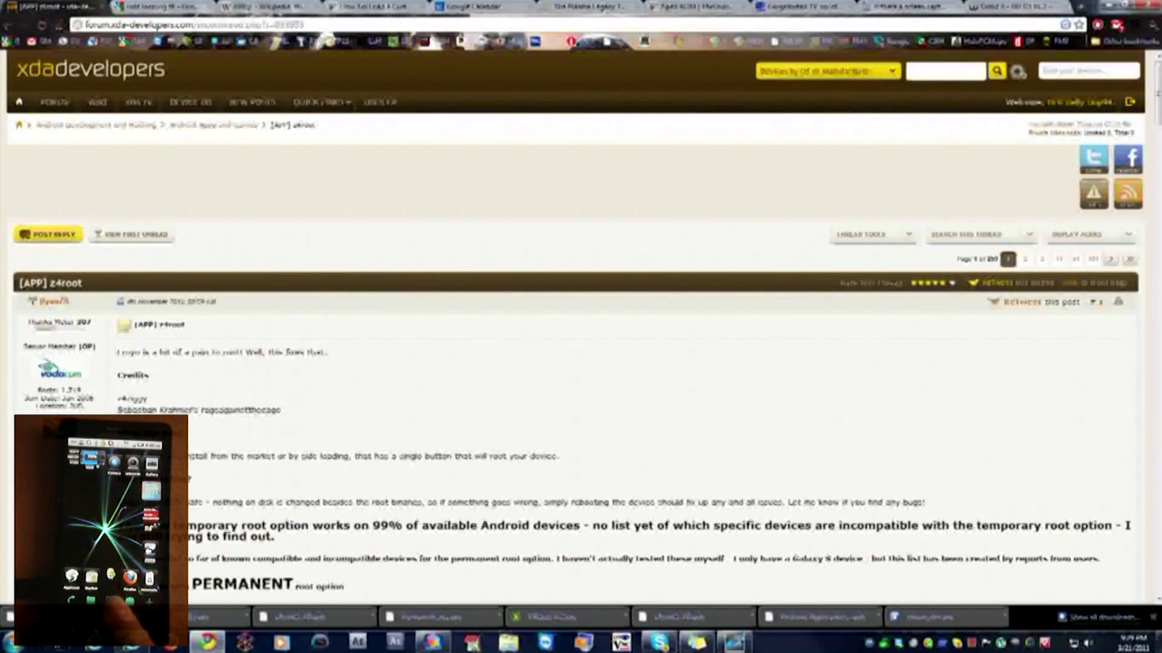
click(160, 27)
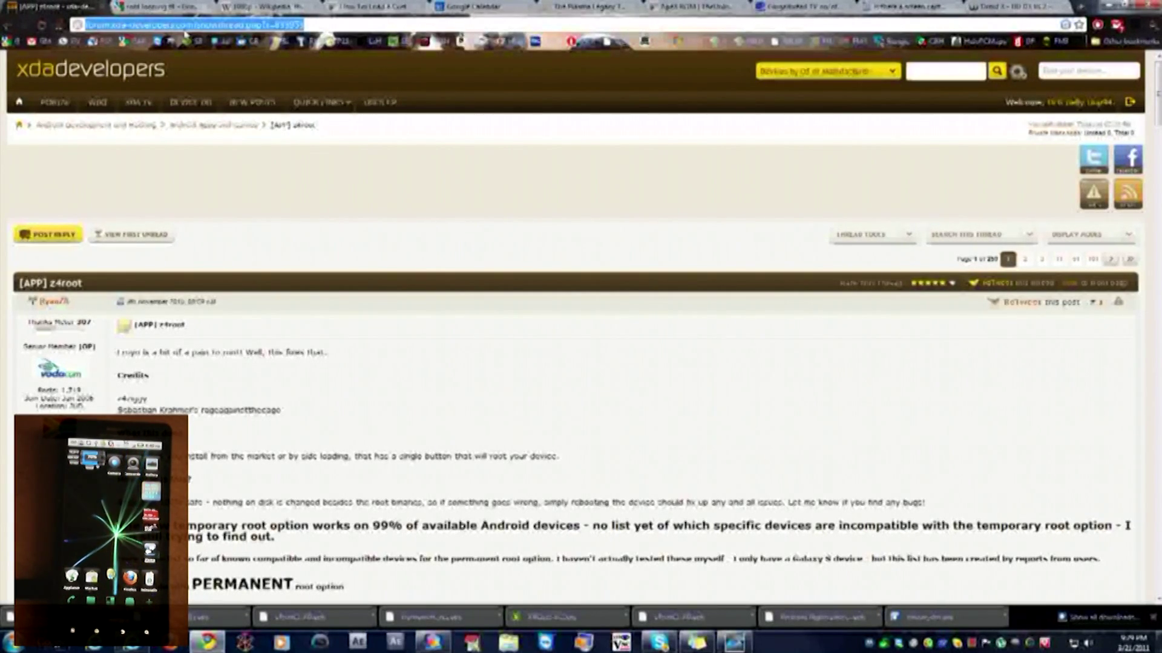
click(312, 96)
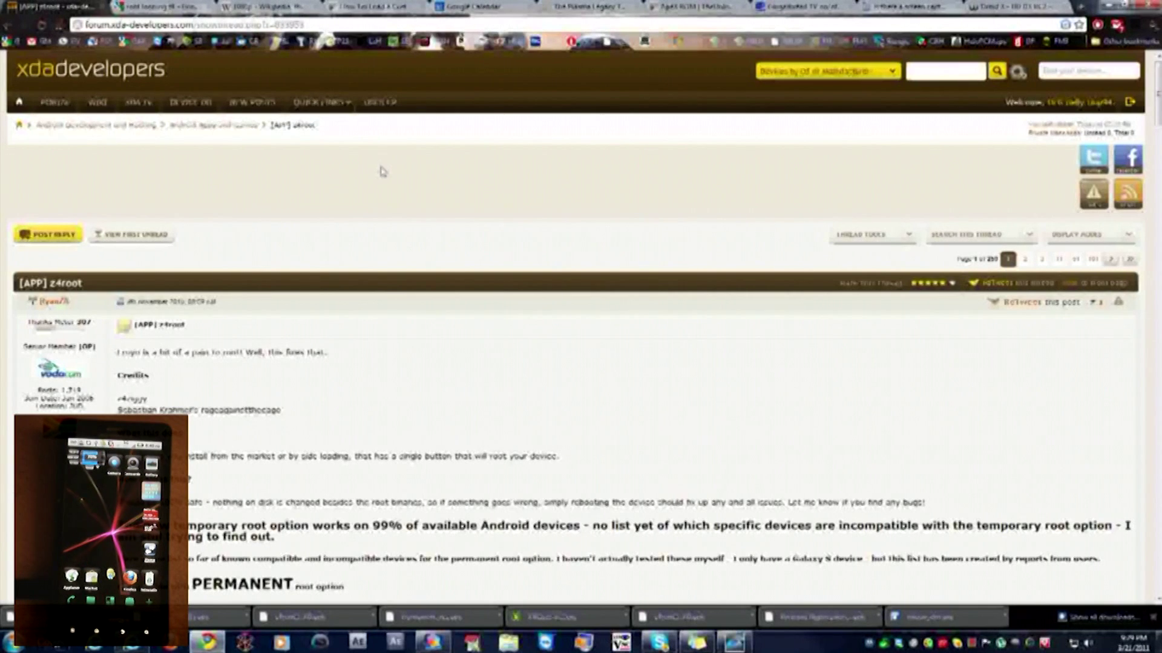
scroll(389, 179, down, 1)
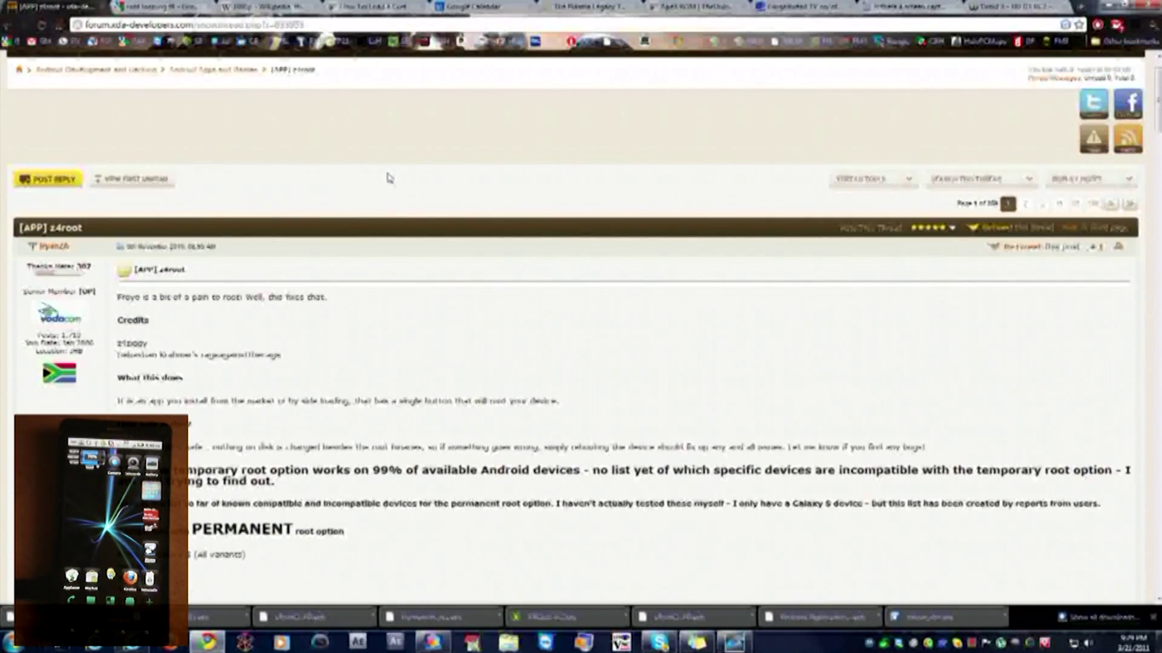
scroll(389, 179, down, 1)
scroll(759, 181, up, 2)
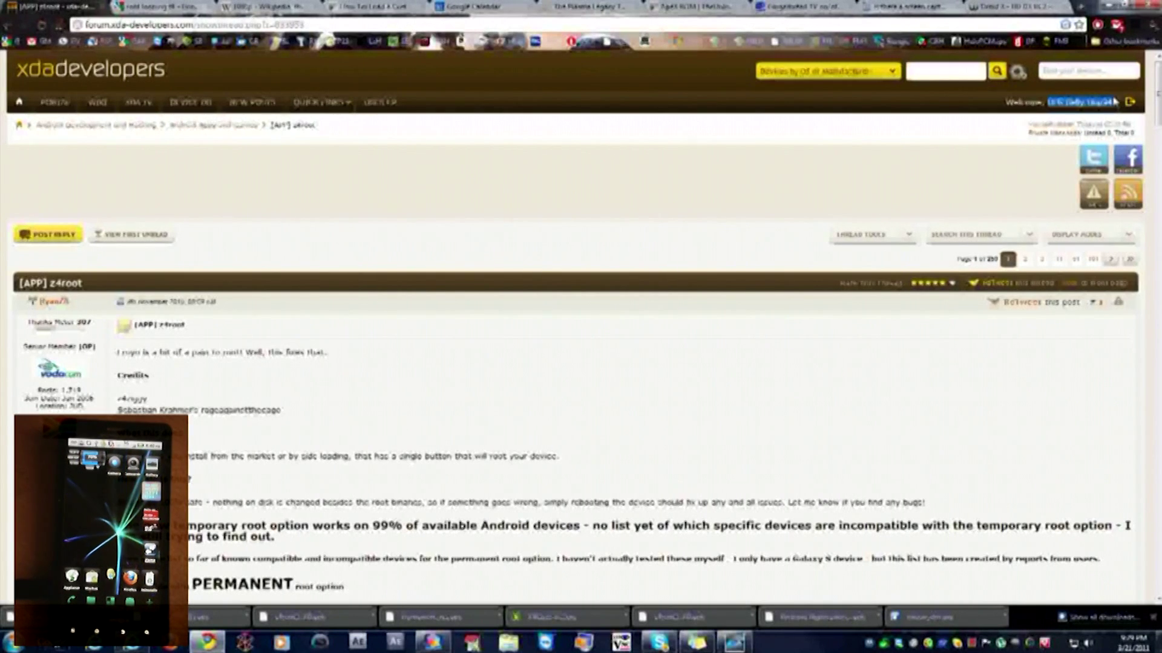
scroll(738, 183, down, 1)
scroll(652, 178, down, 3)
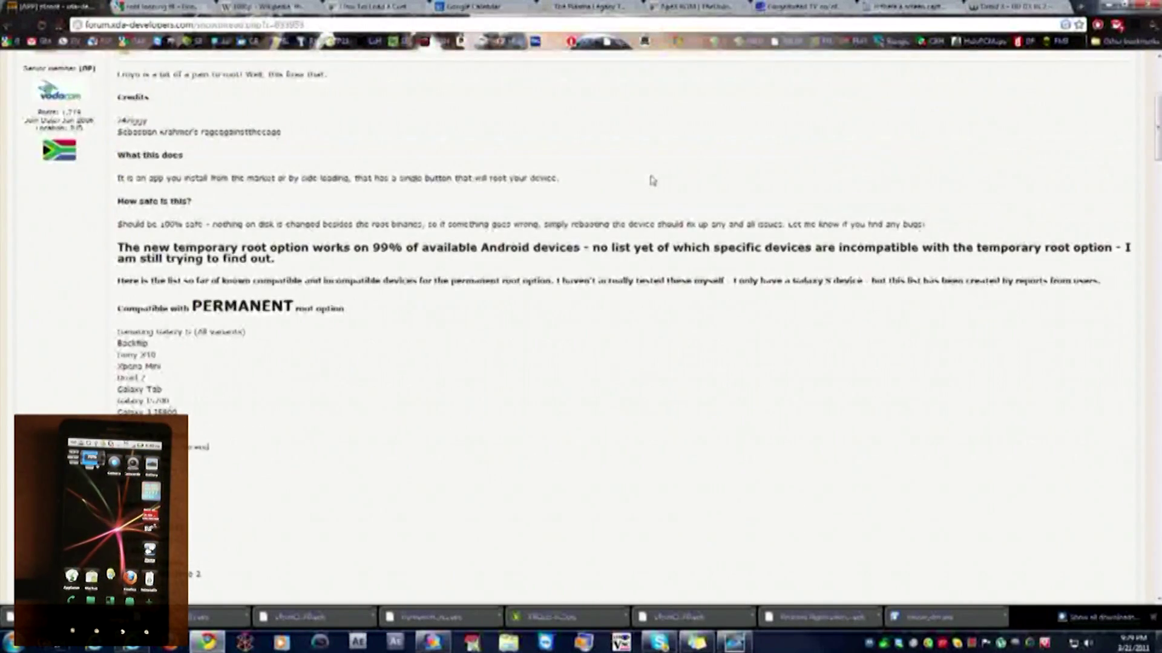
scroll(651, 178, down, 4)
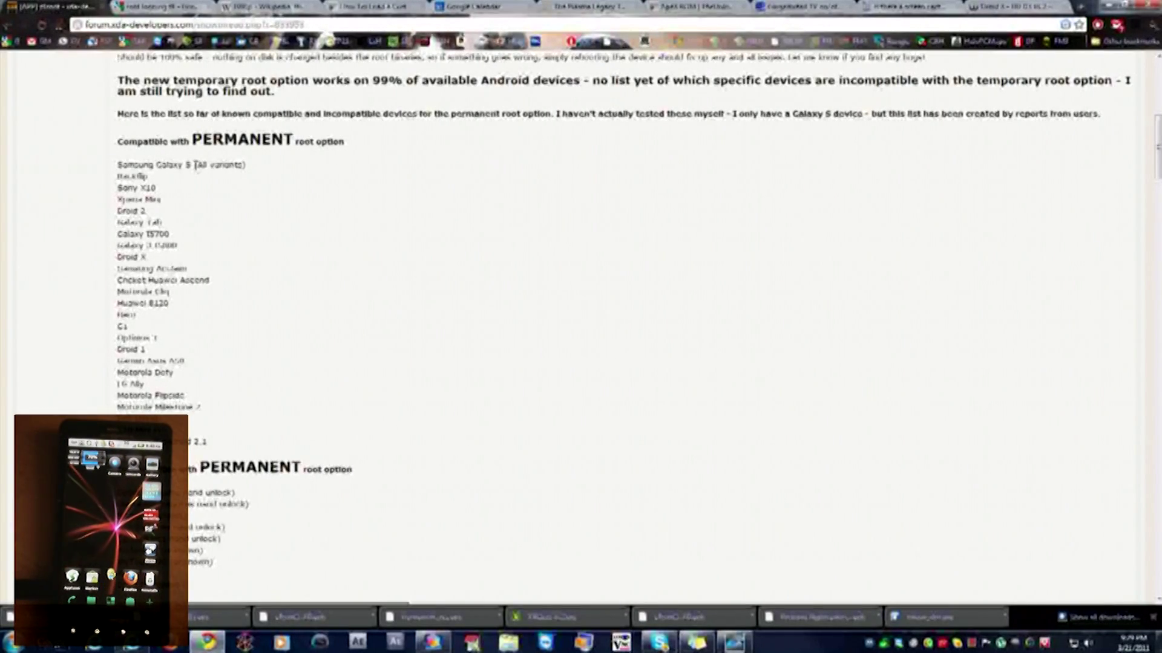
scroll(200, 265, down, 1)
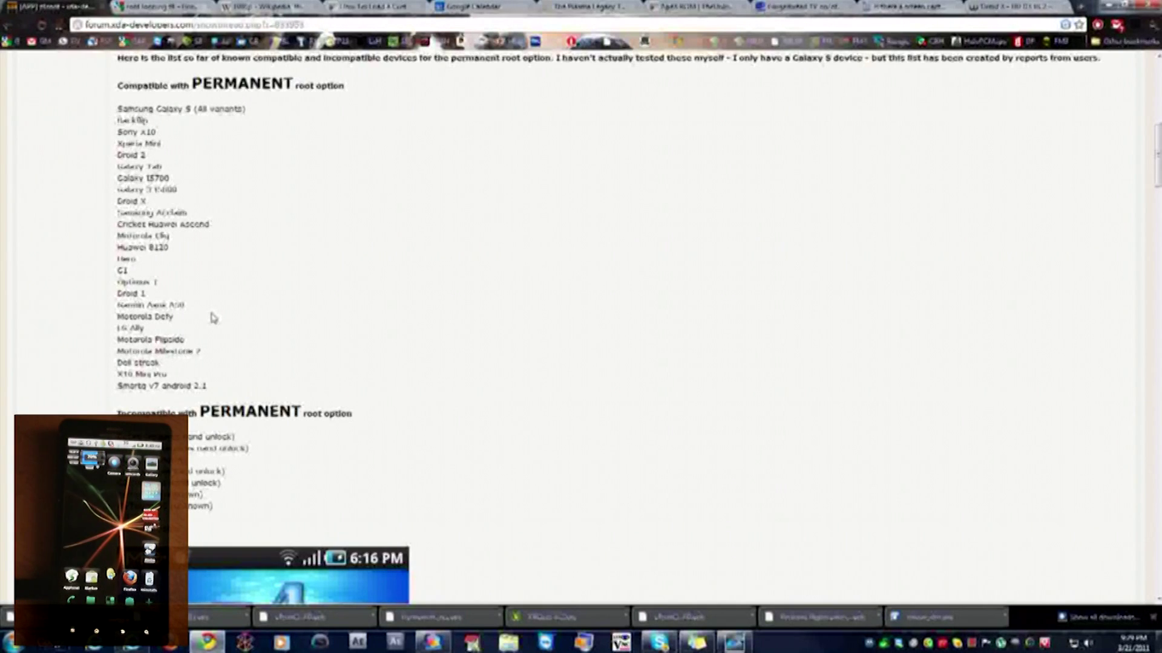
scroll(212, 317, down, 1)
scroll(213, 317, down, 2)
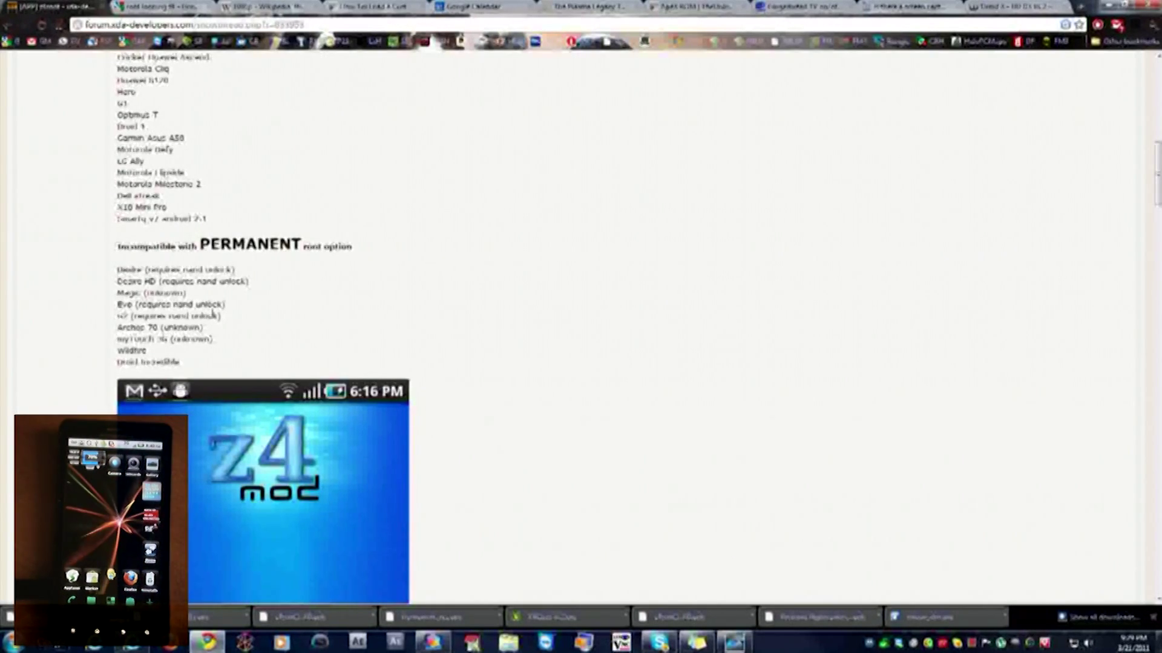
scroll(213, 314, down, 2)
scroll(214, 327, down, 6)
scroll(216, 349, down, 3)
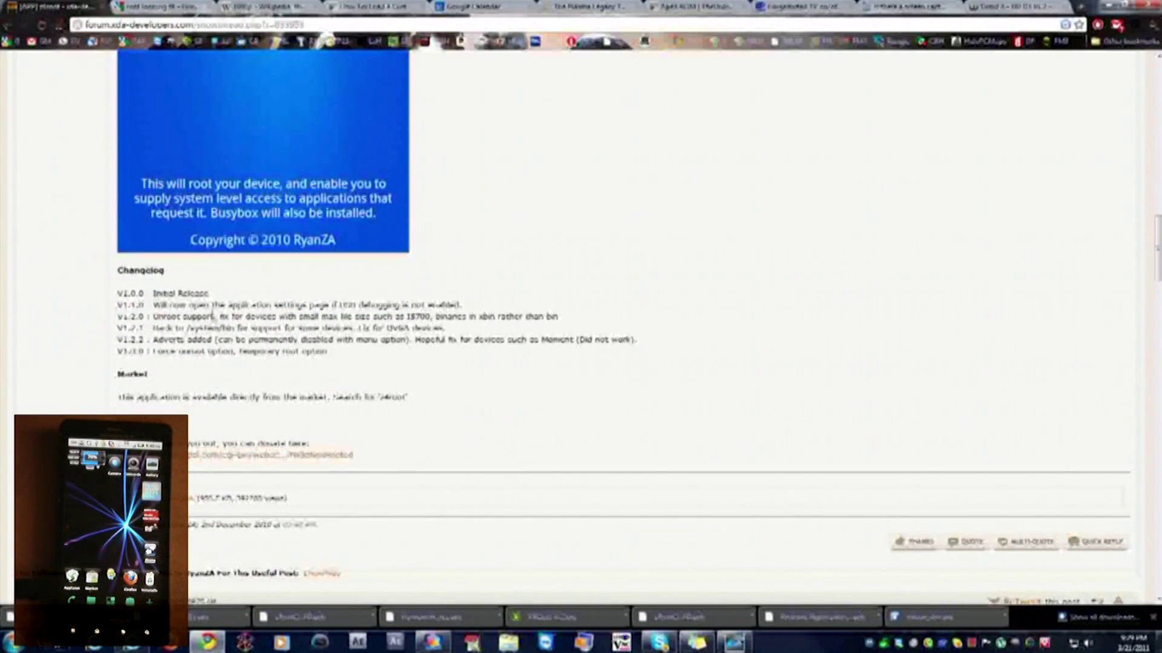
scroll(218, 365, down, 1)
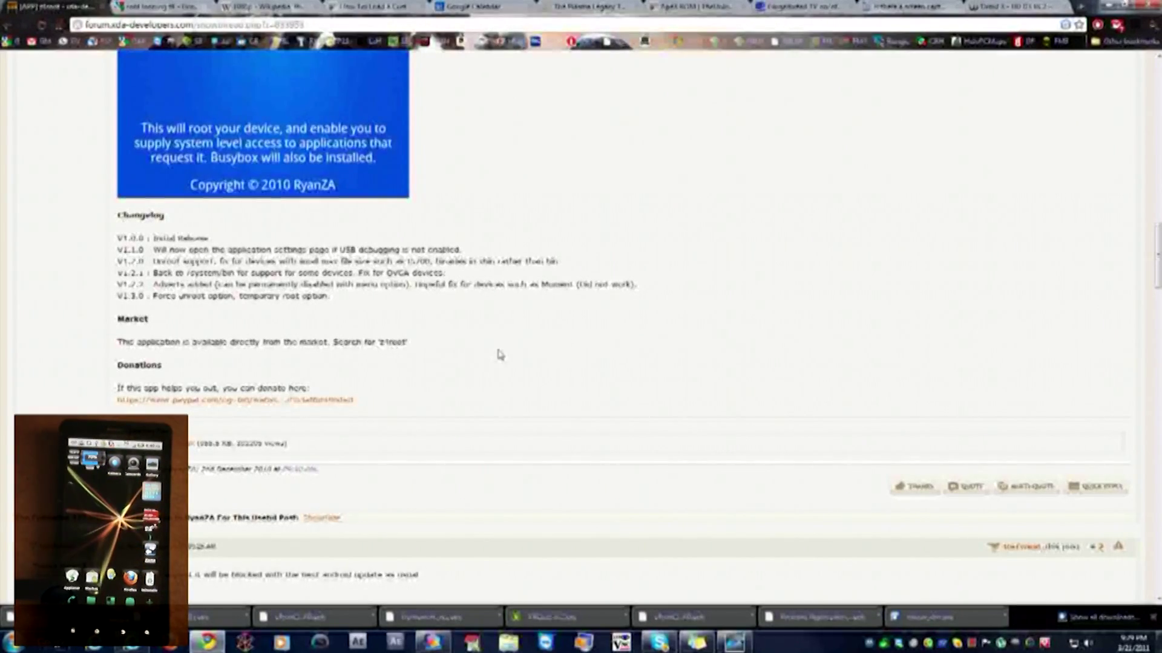
scroll(497, 355, down, 4)
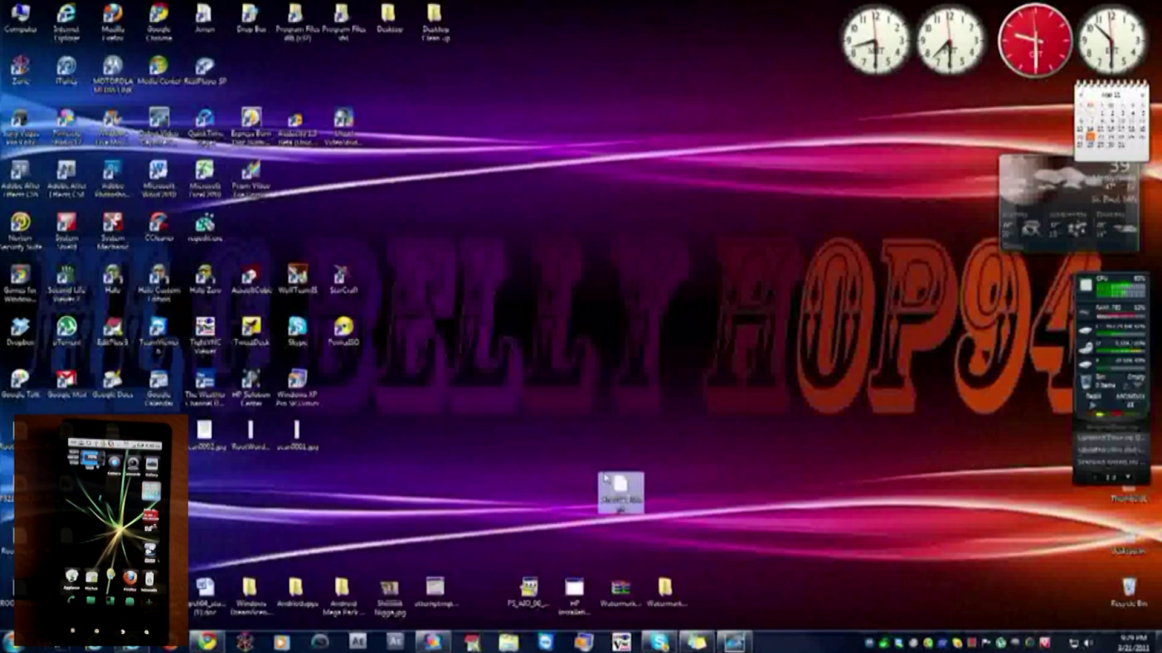
Place the z4root APK on the desktop and drag it into the phone's Removable Disk under Computer
drag(607, 479, 621, 490)
key(super+e)
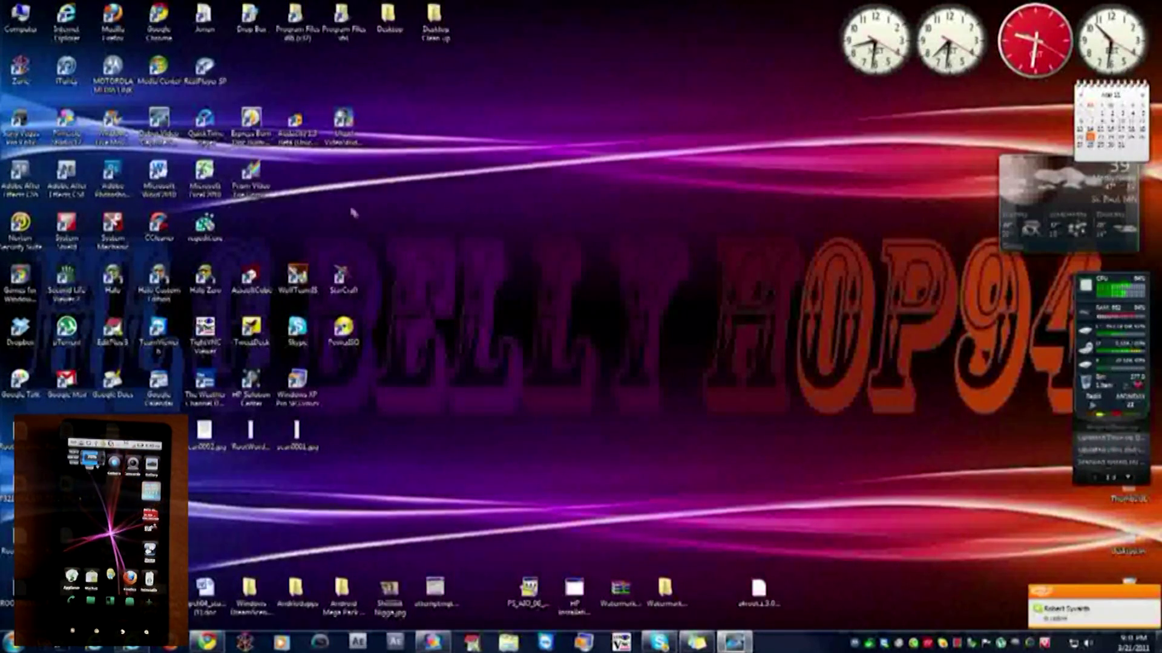
double_click(19, 17)
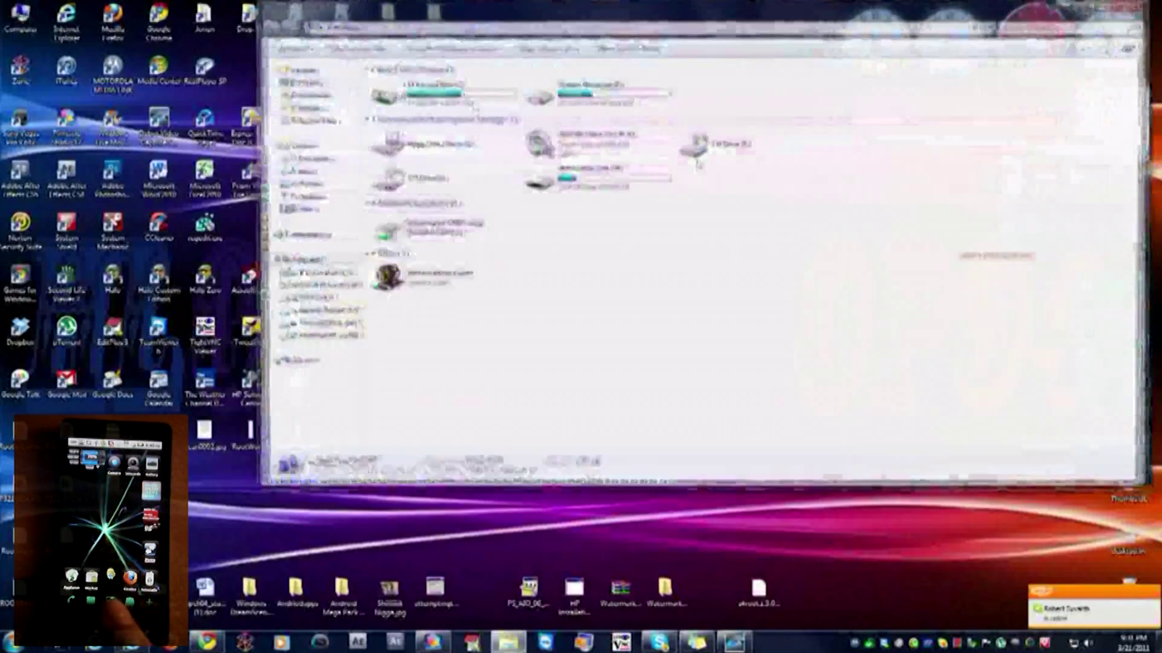
double_click(613, 185)
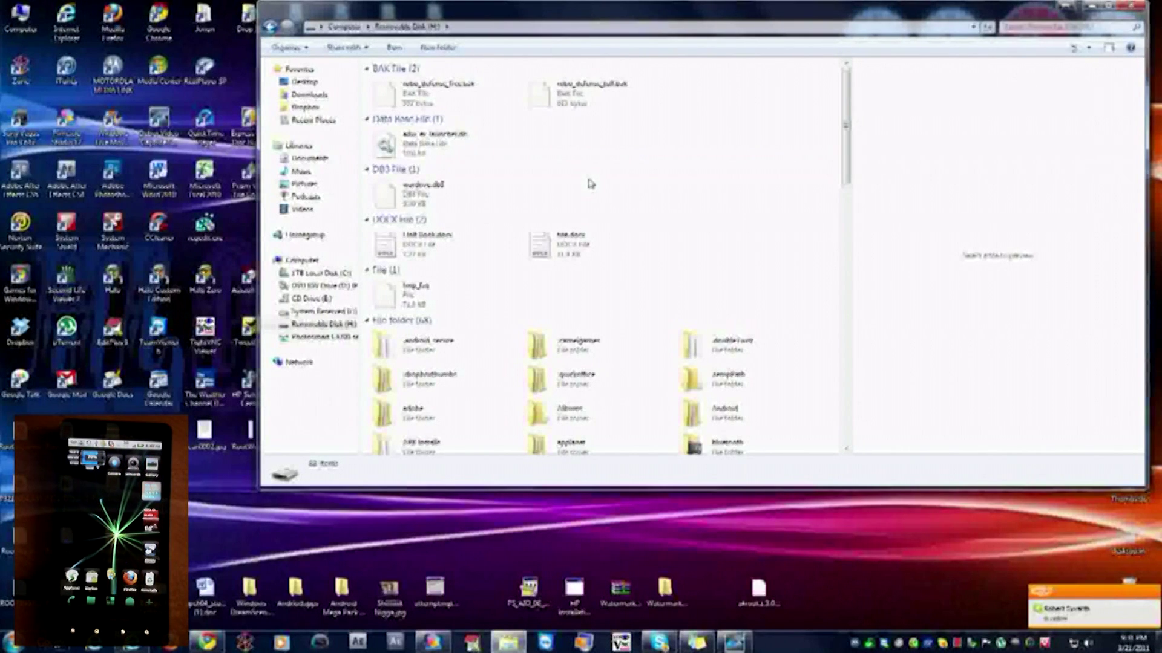
scroll(543, 291, down, 2)
scroll(535, 277, down, 2)
scroll(531, 265, down, 2)
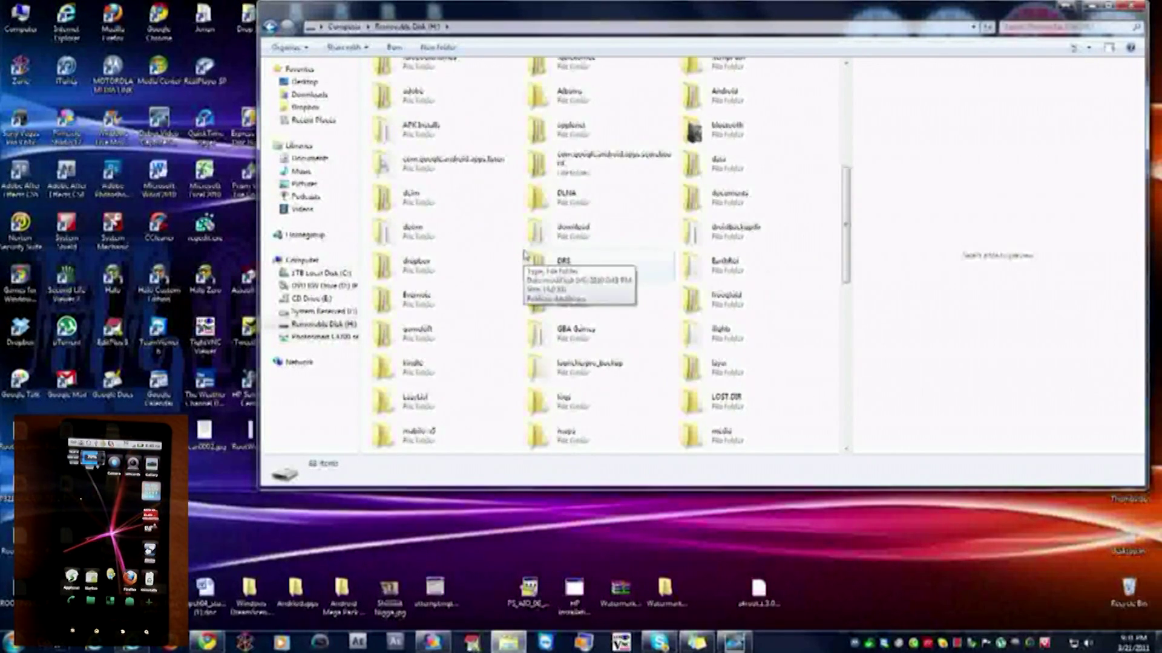
scroll(523, 253, down, 2)
scroll(523, 253, down, 2)
scroll(528, 258, down, 2)
scroll(538, 272, down, 2)
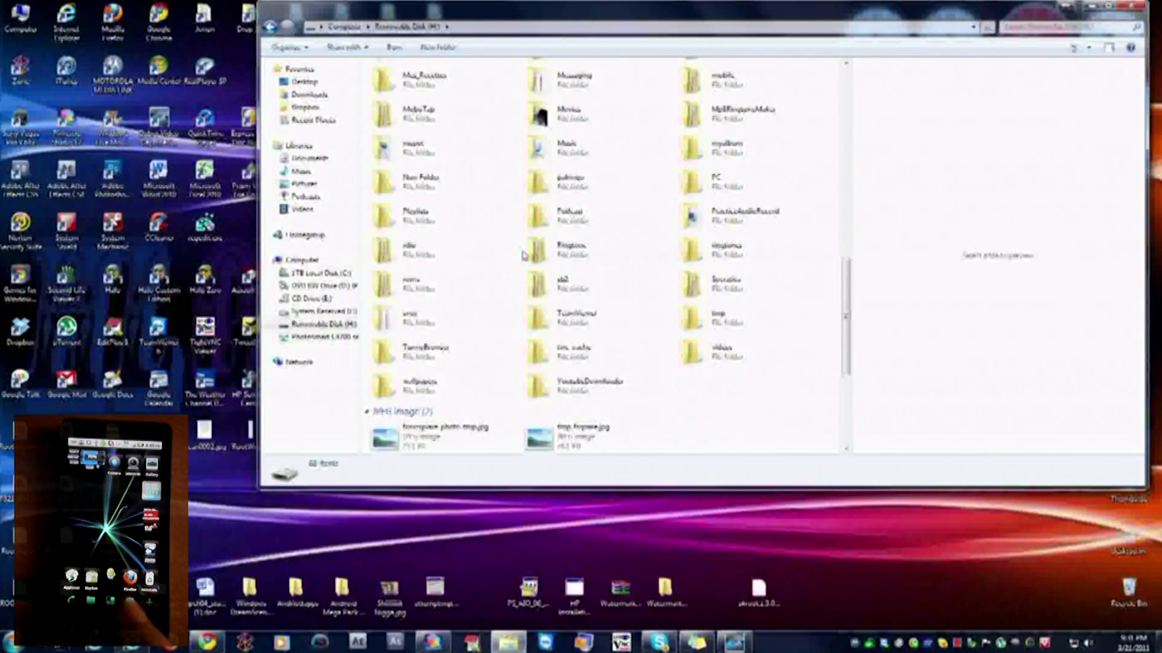
scroll(554, 288, down, 2)
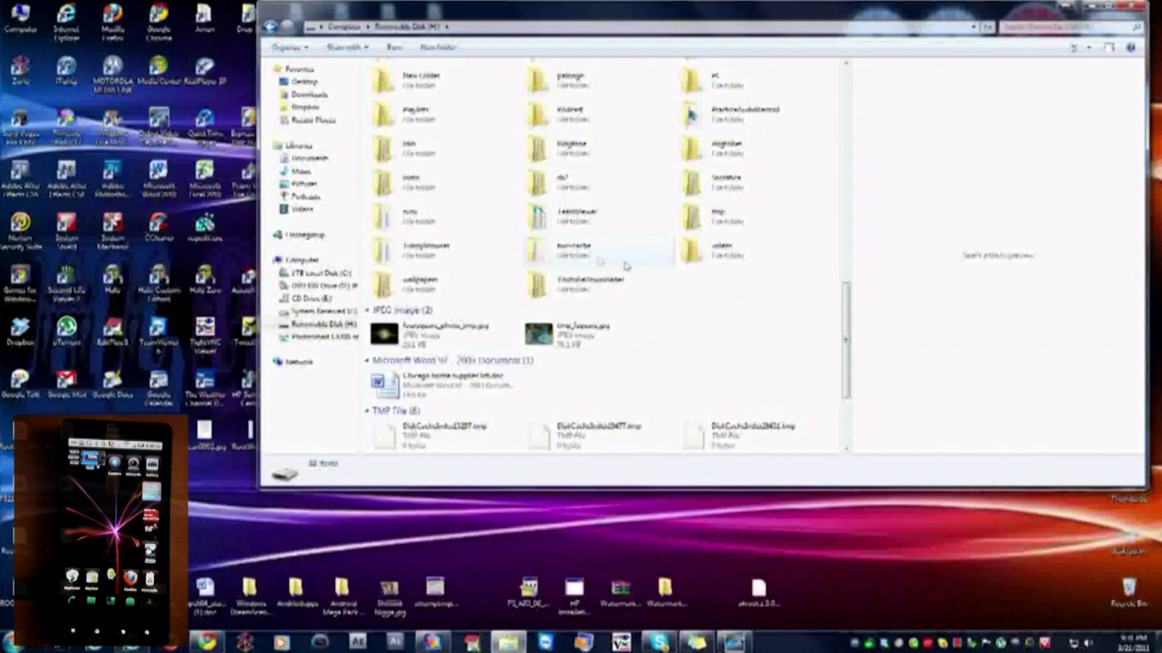
scroll(627, 267, down, 2)
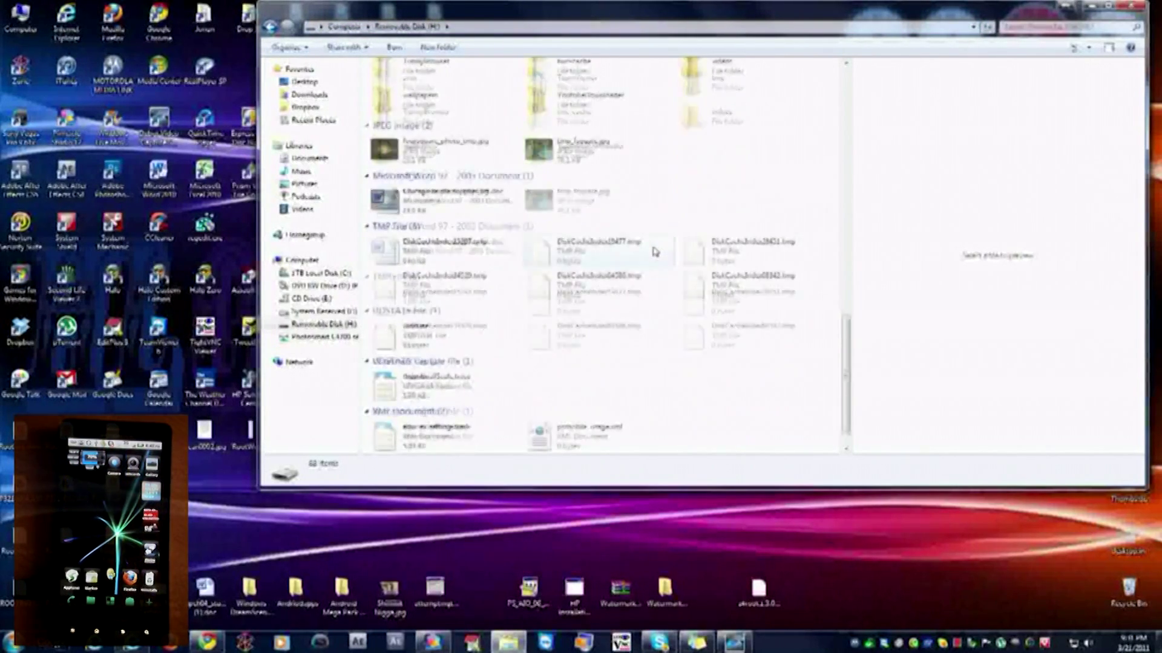
scroll(651, 251, down, 1)
scroll(653, 255, up, 1)
scroll(667, 264, up, 1)
scroll(676, 270, up, 1)
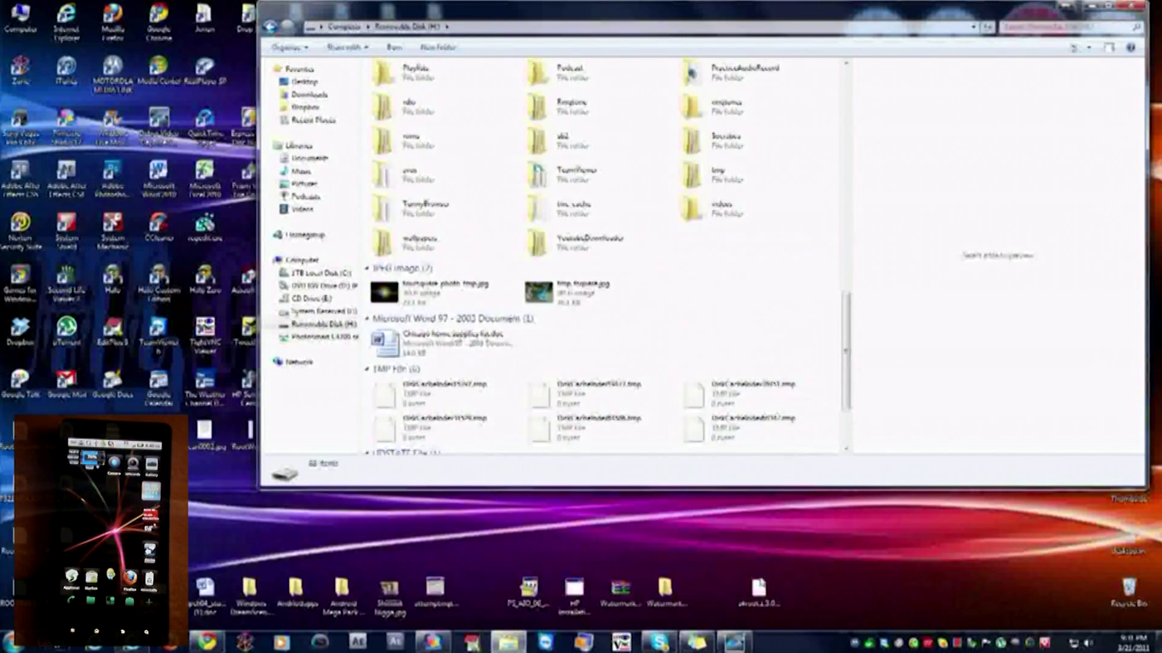
drag(761, 554, 702, 224)
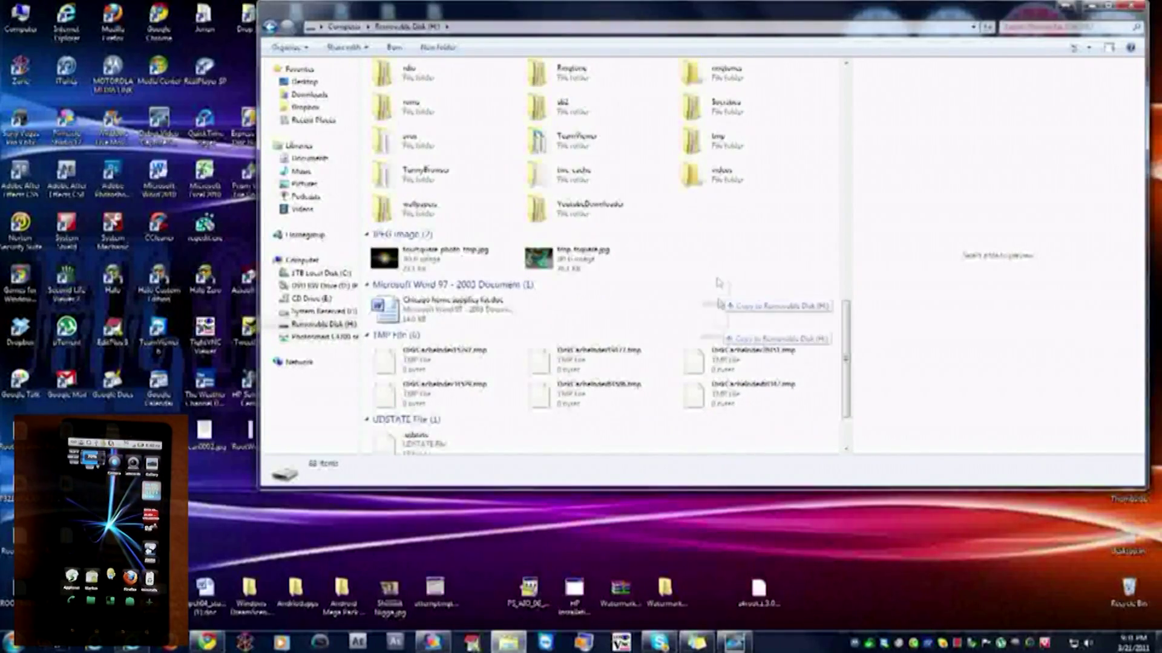